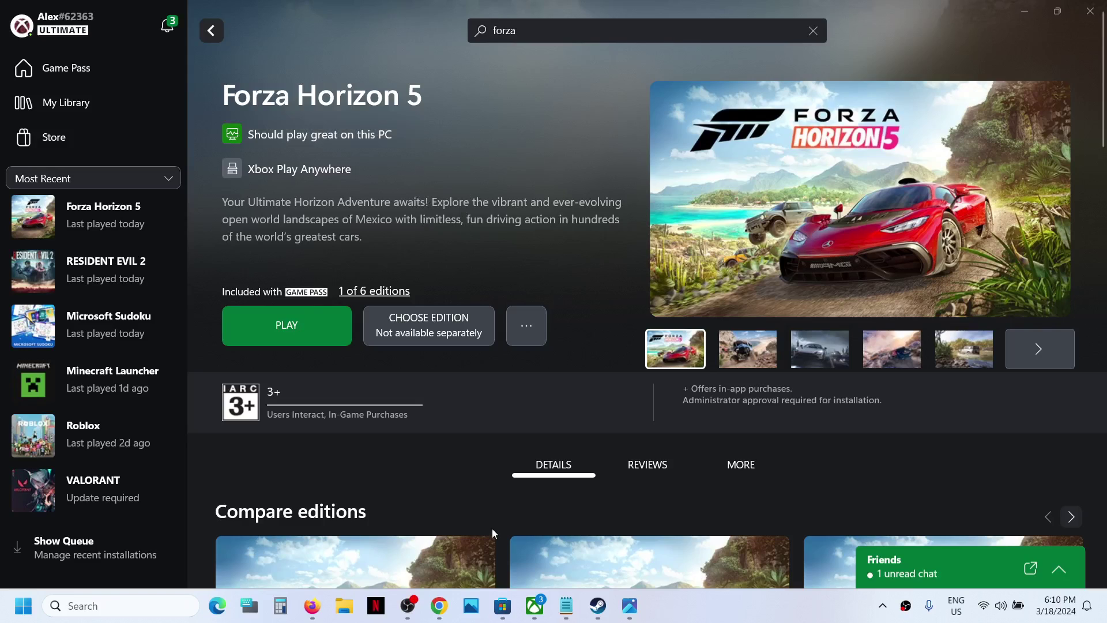
- Glance at the Microsoft Store game page and Xbox app, then bring up File Explorer
{"action": "left_click", "coordinate": [503, 604]}
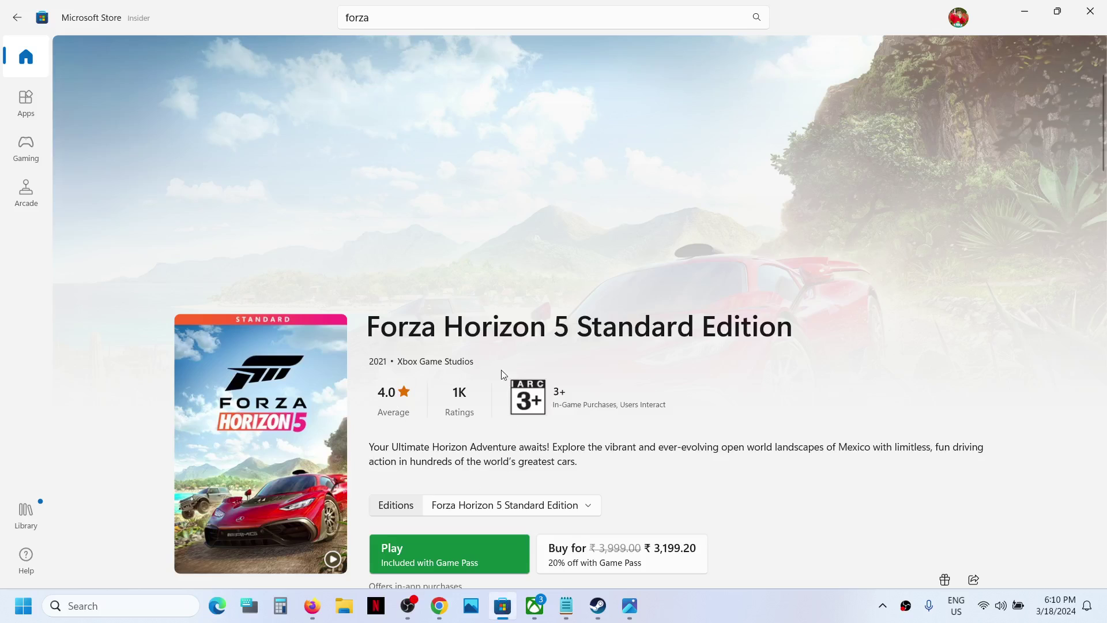
{"action": "left_click", "coordinate": [536, 606]}
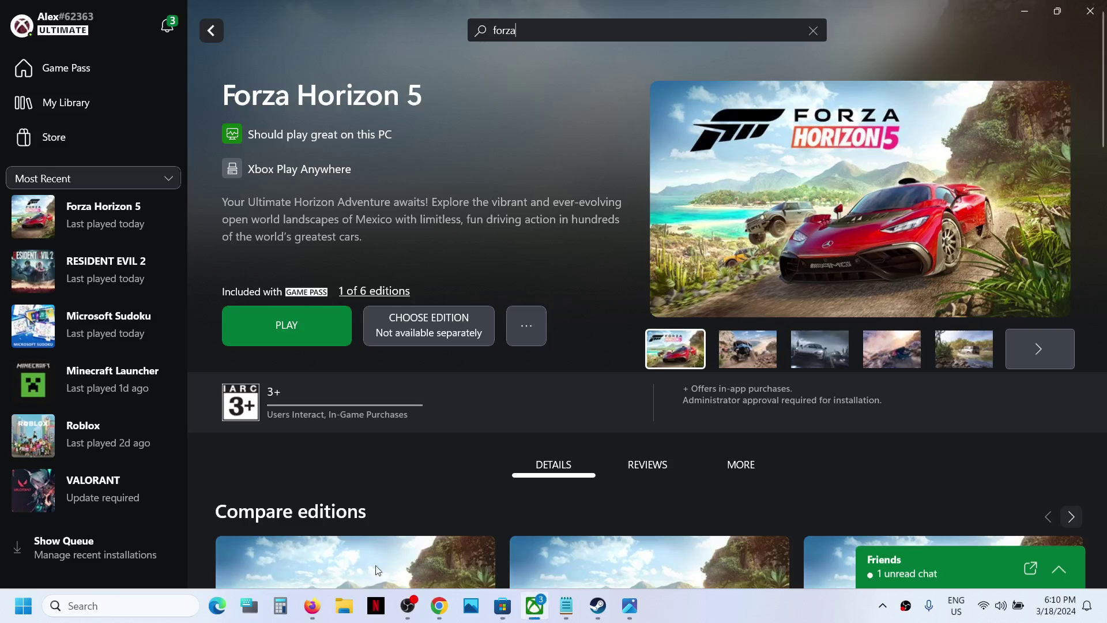
{"action": "left_click", "coordinate": [343, 612]}
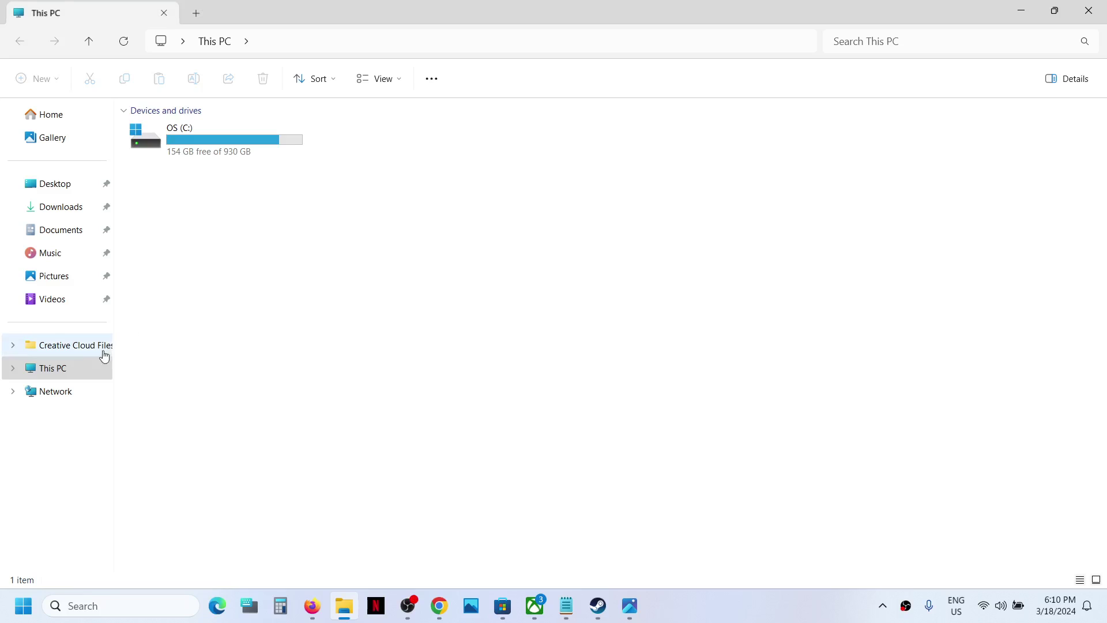
- Go to C:\Users, open your profile folder, and show hidden items such as AppData
{"action": "double_click", "coordinate": [225, 152]}
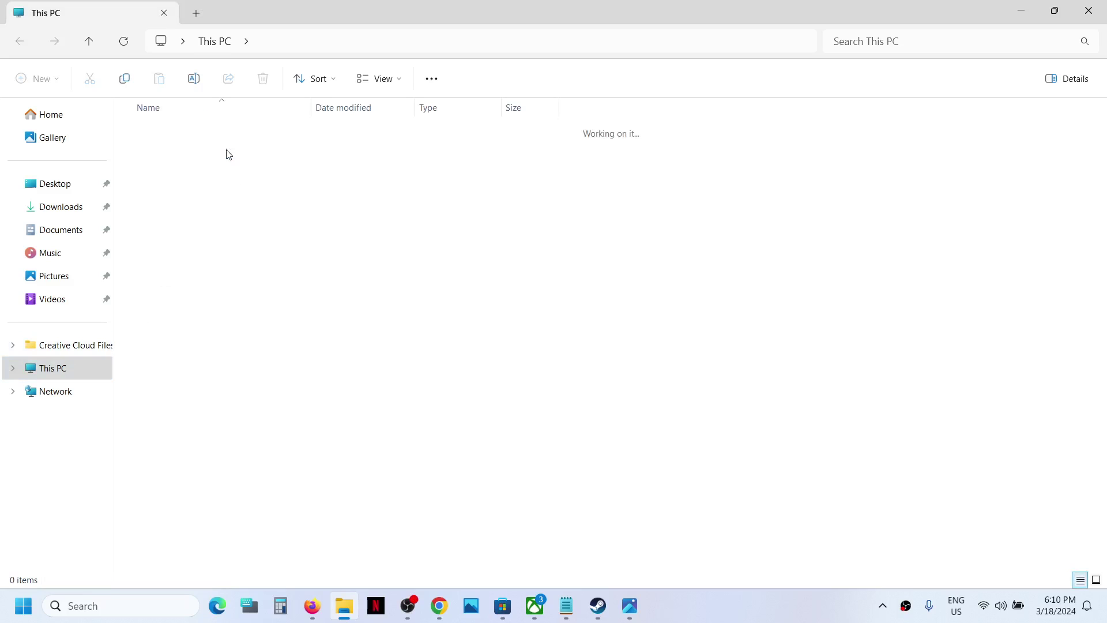
{"action": "scroll", "coordinate": [182, 453], "scroll_direction": "down", "scroll_amount": 2}
{"action": "left_click", "coordinate": [153, 491]}
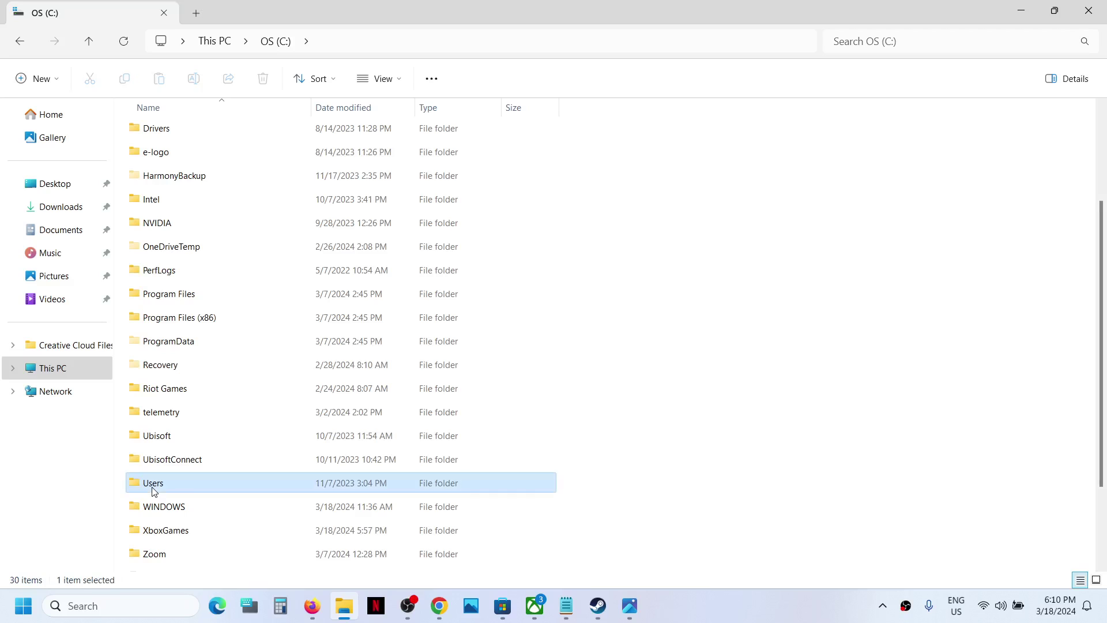
{"action": "double_click", "coordinate": [181, 486]}
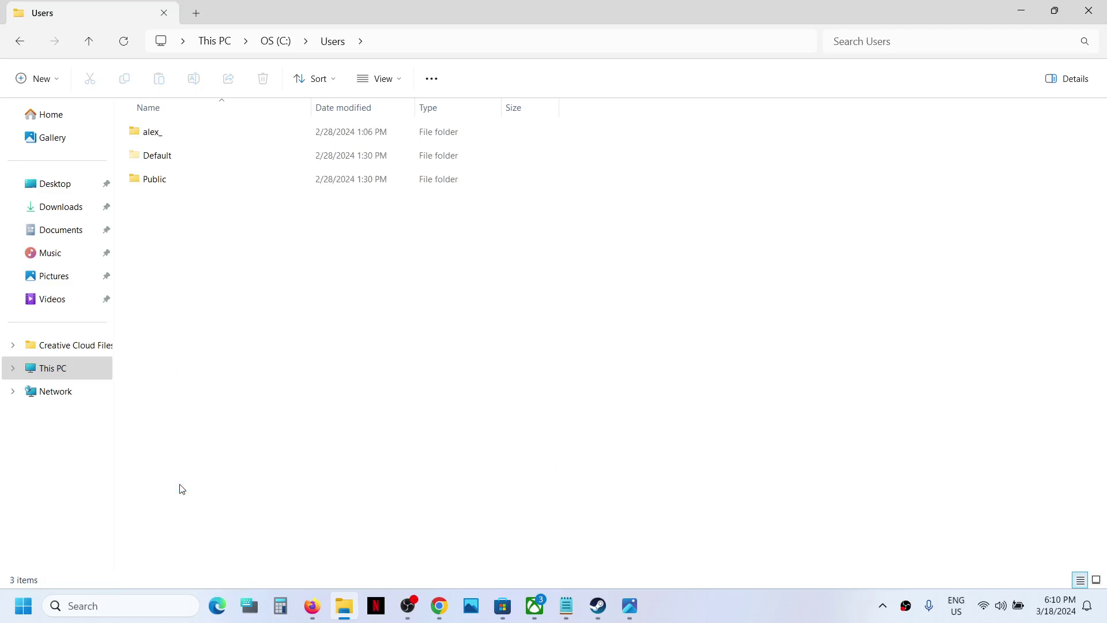
{"action": "left_click", "coordinate": [178, 136]}
{"action": "double_click", "coordinate": [182, 134]}
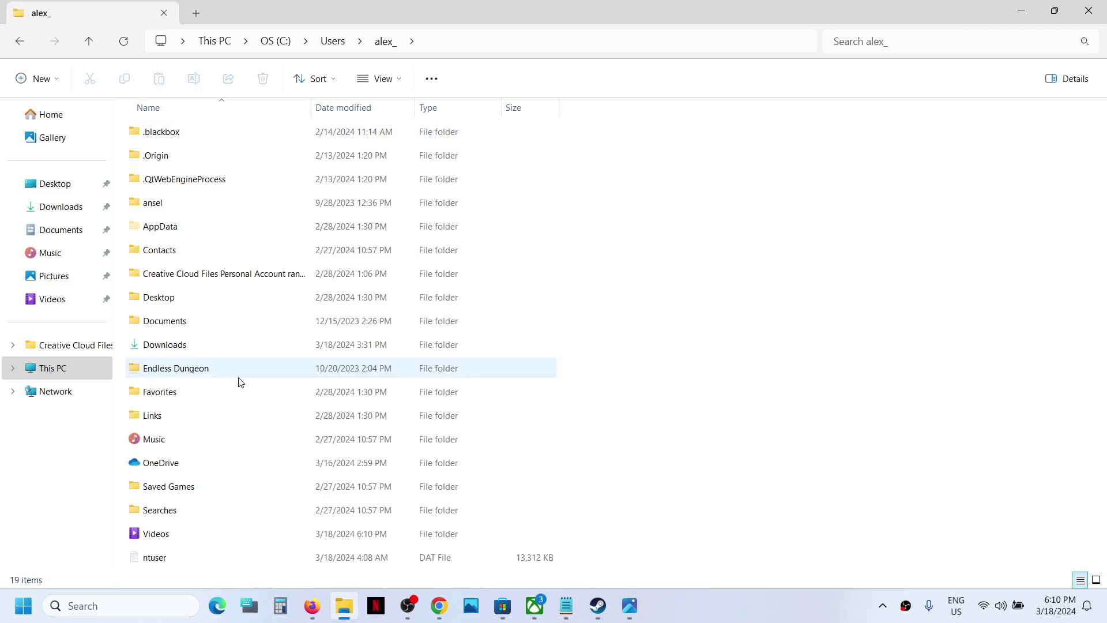
{"action": "left_click", "coordinate": [192, 230]}
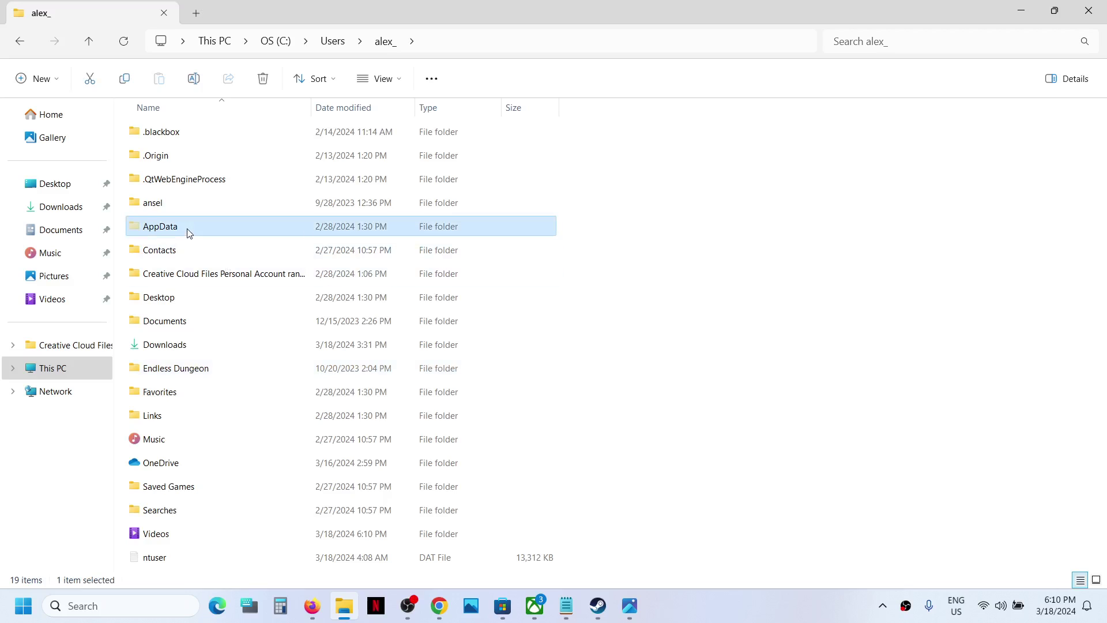
{"action": "left_click", "coordinate": [399, 85]}
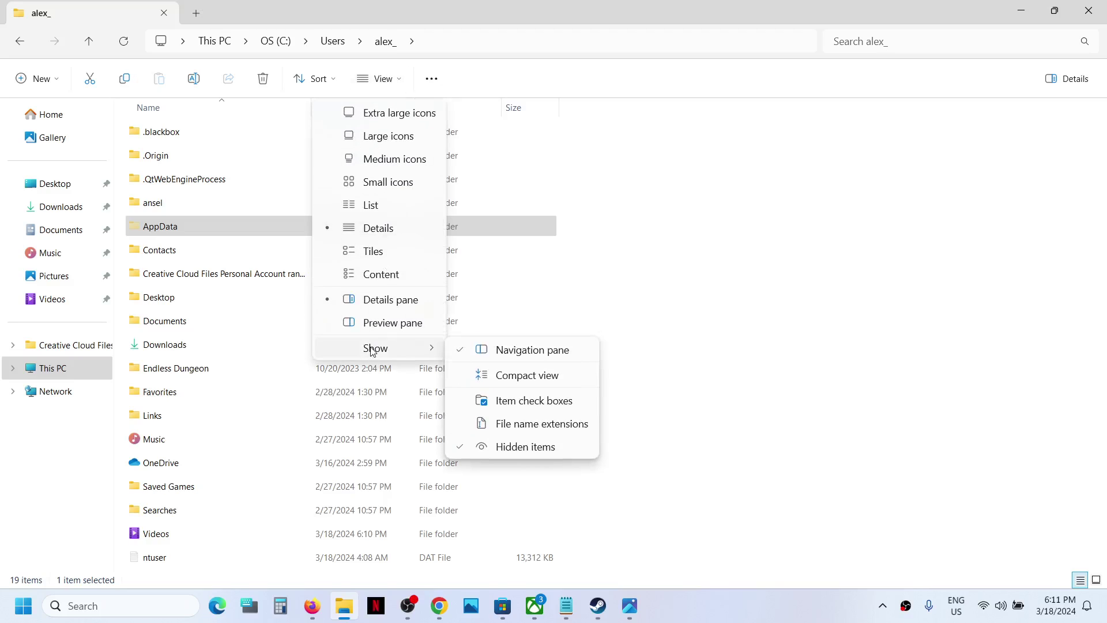
{"action": "mouse_move", "coordinate": [376, 348]}
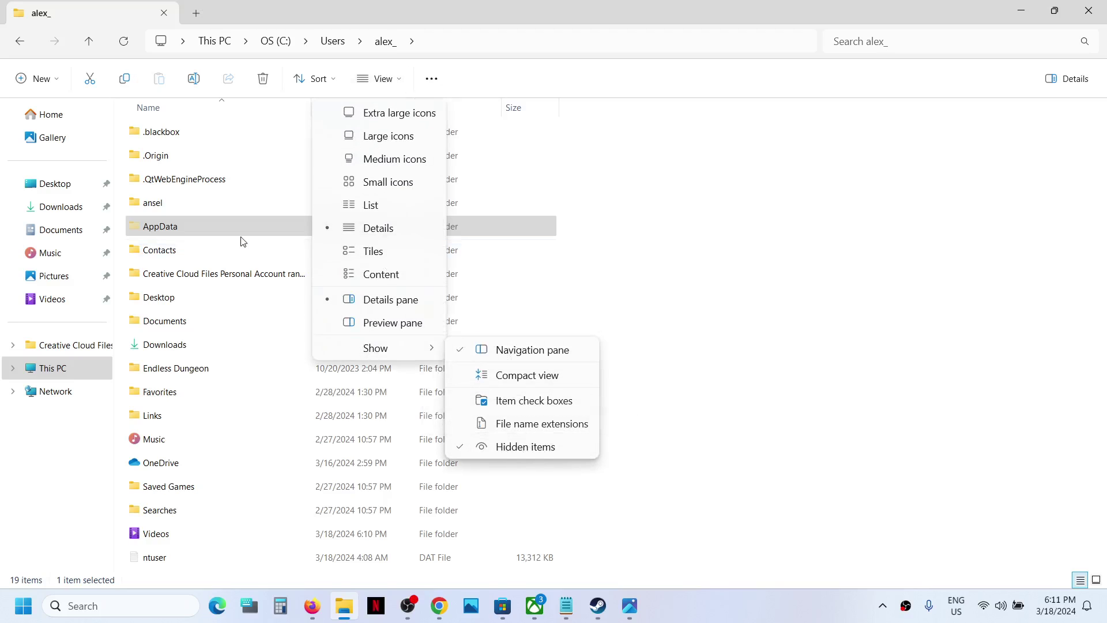
- Drill from AppData into Local and then the Packages folder
{"action": "double_click", "coordinate": [186, 227]}
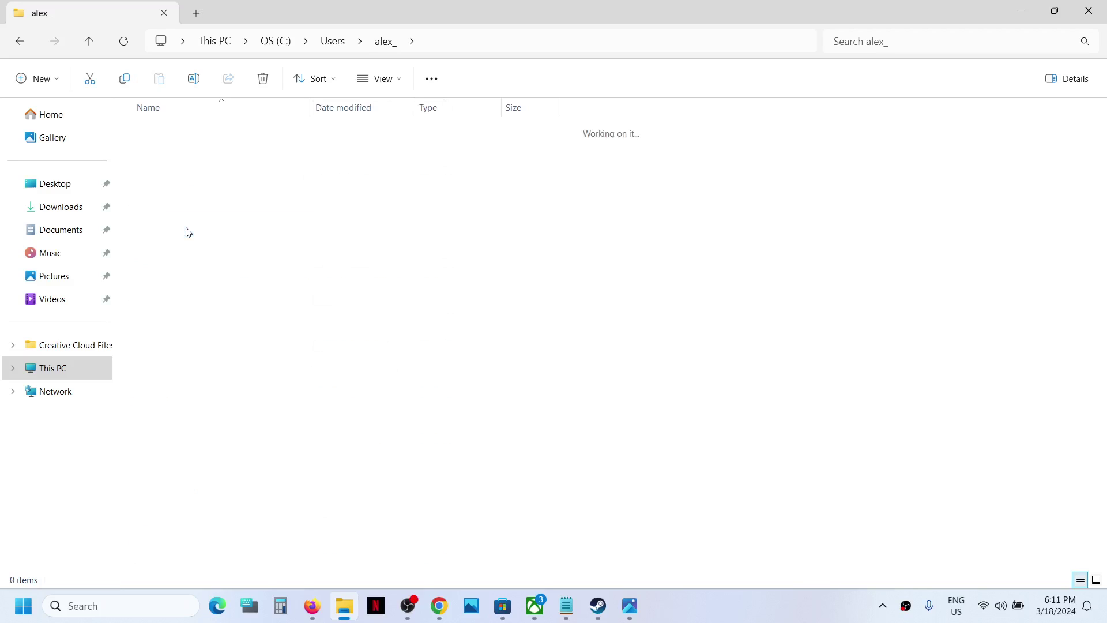
{"action": "left_click", "coordinate": [173, 135]}
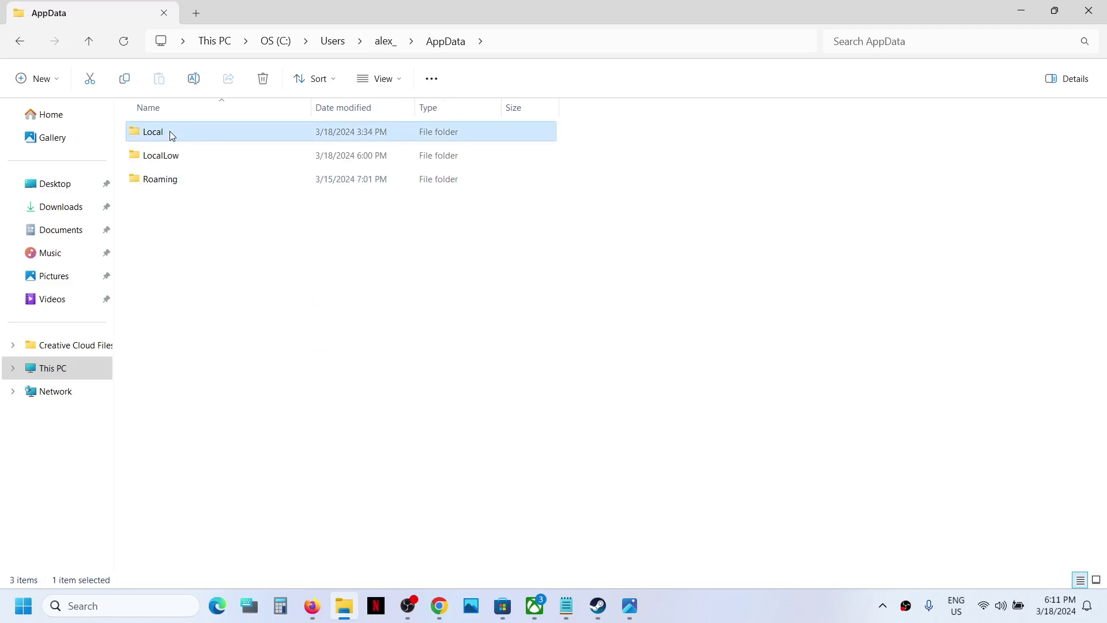
{"action": "double_click", "coordinate": [187, 131]}
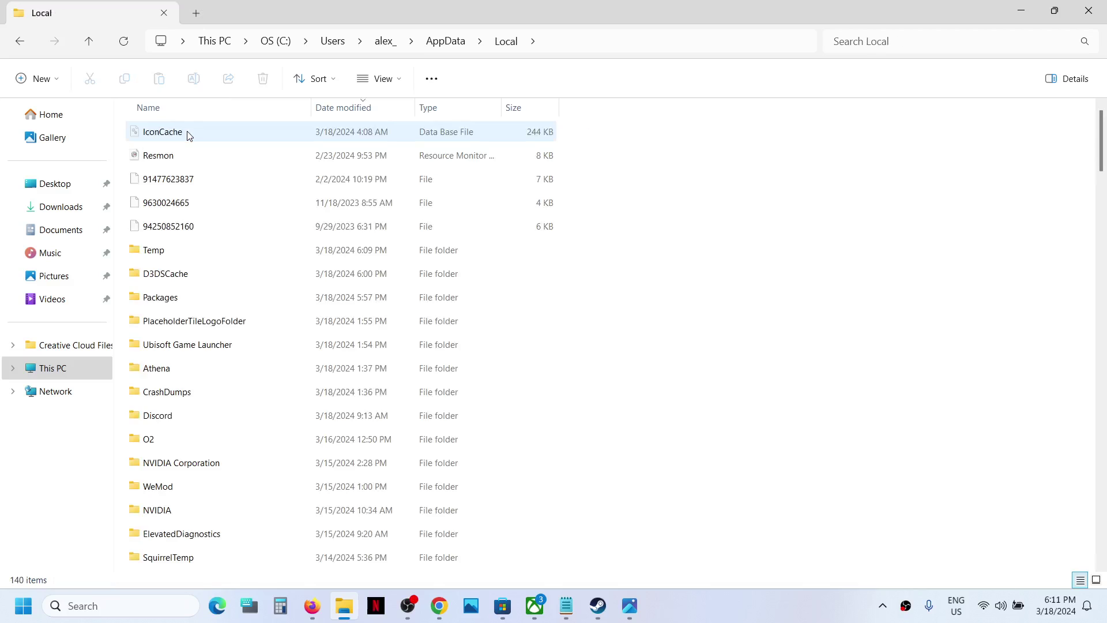
{"action": "left_click", "coordinate": [173, 301]}
{"action": "double_click", "coordinate": [189, 297]}
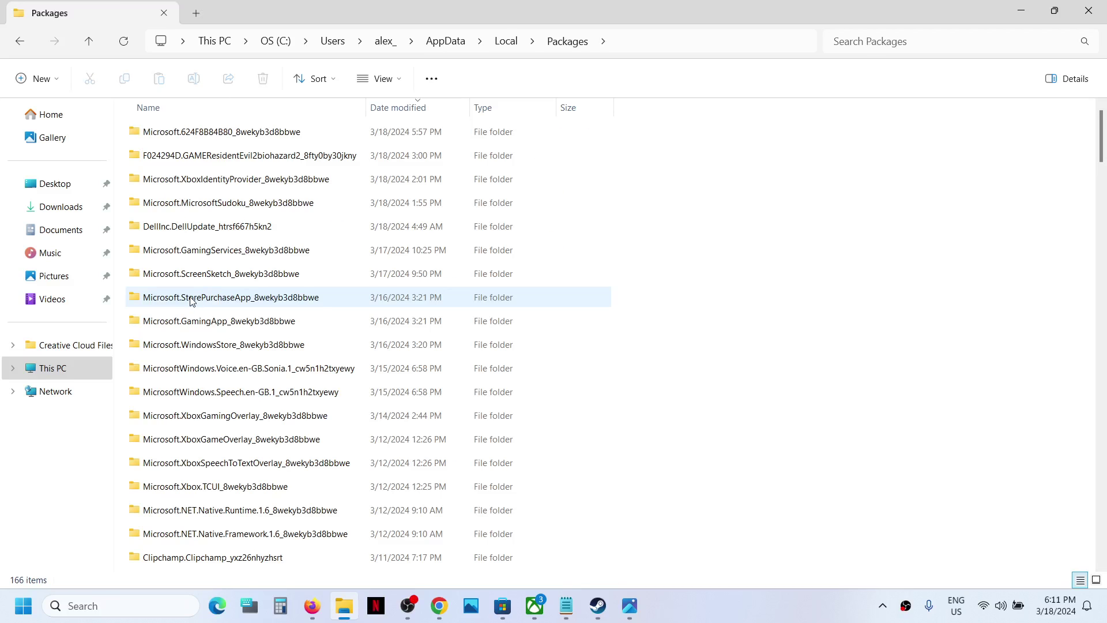
- Select the Microsoft.624F8B84B80_8wekyb3d8bbwe package folder in the Packages list
{"action": "left_click", "coordinate": [203, 136]}
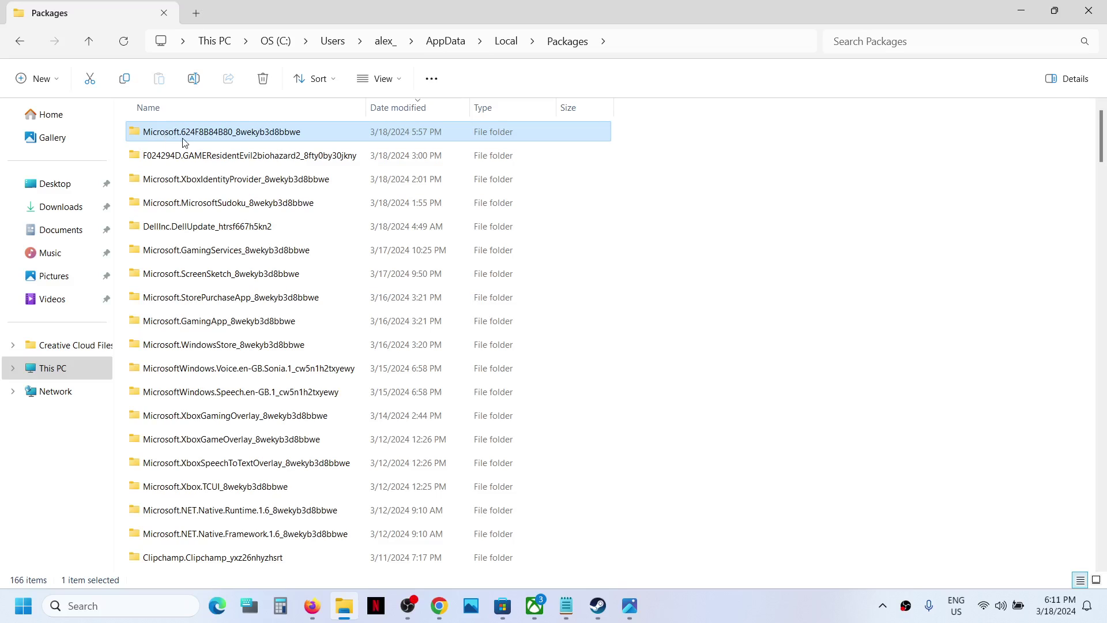
{"action": "mouse_move", "coordinate": [202, 134]}
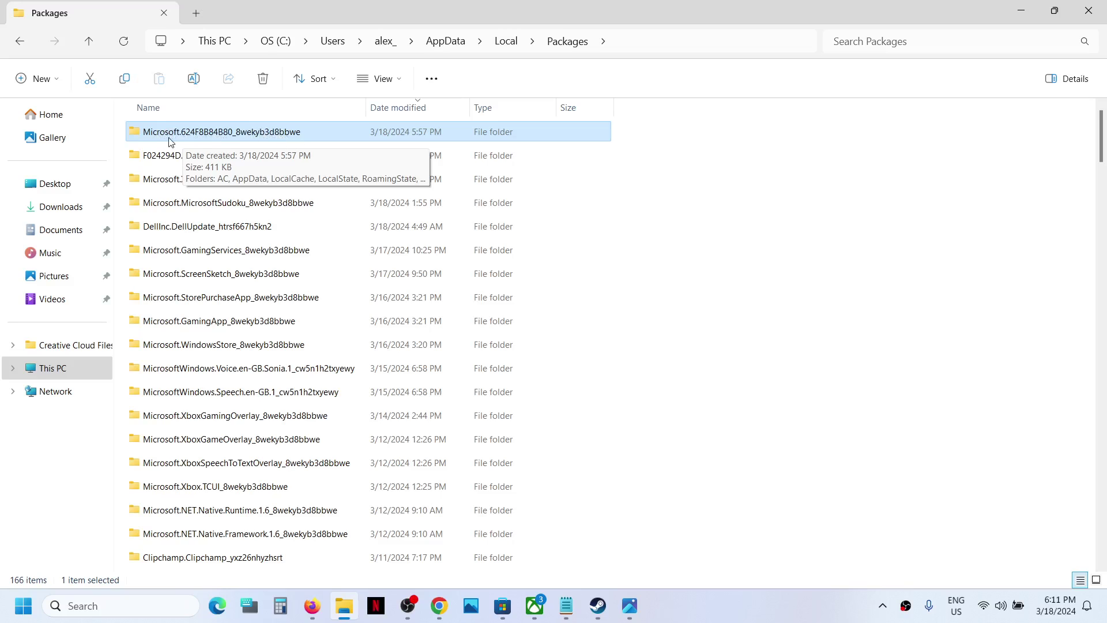
- Open the package folder, then SystemAppData, then its wgs folder
{"action": "double_click", "coordinate": [209, 137]}
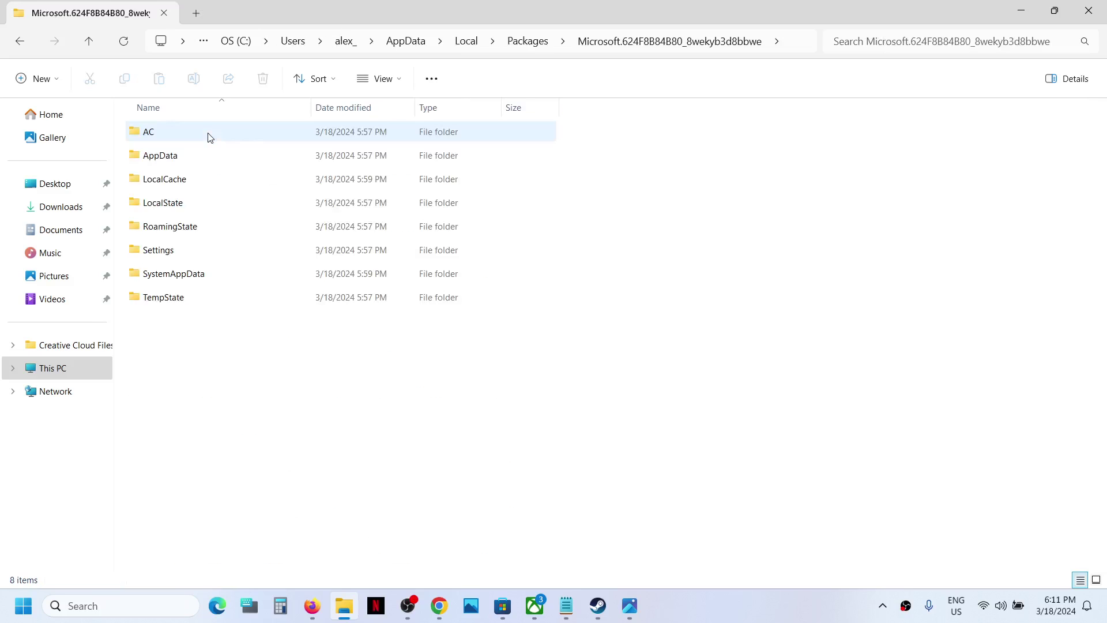
{"action": "left_click", "coordinate": [164, 282]}
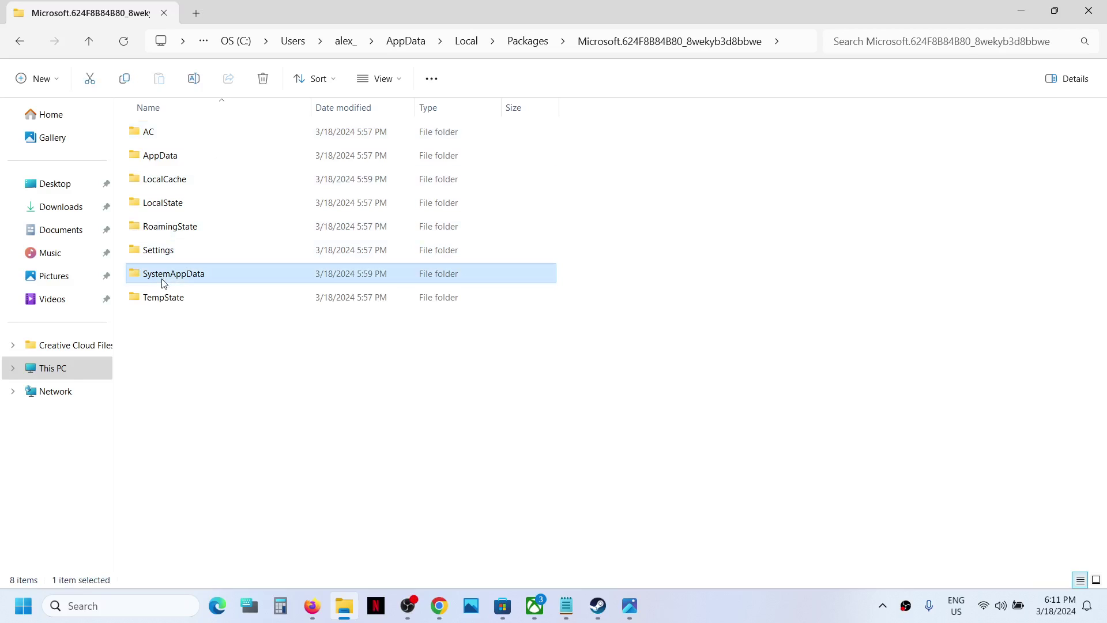
{"action": "double_click", "coordinate": [176, 281]}
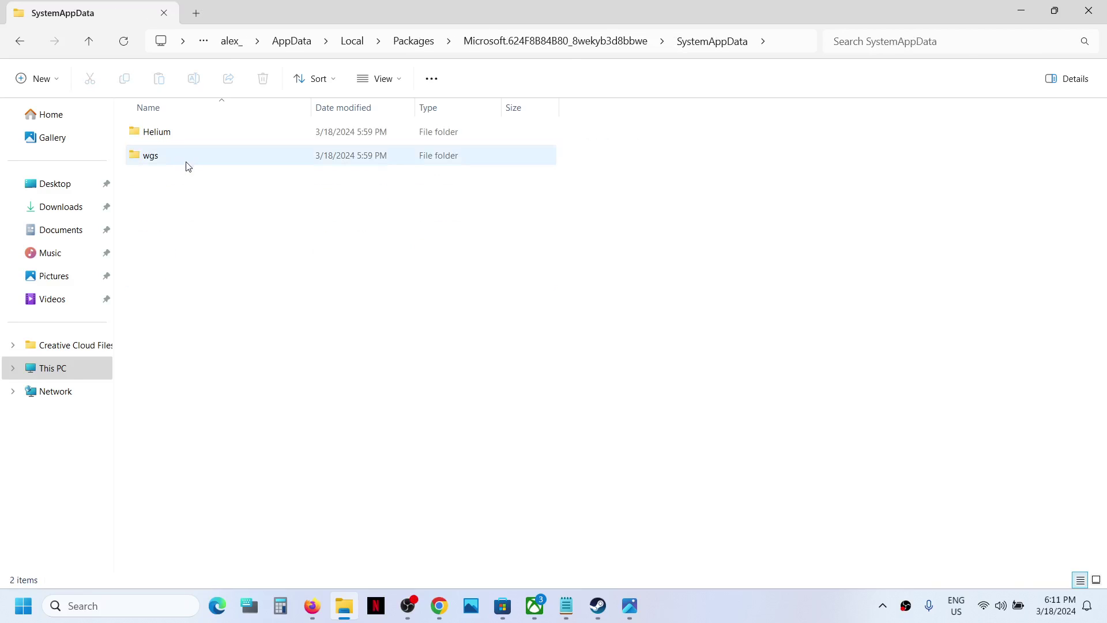
{"action": "left_click", "coordinate": [157, 157]}
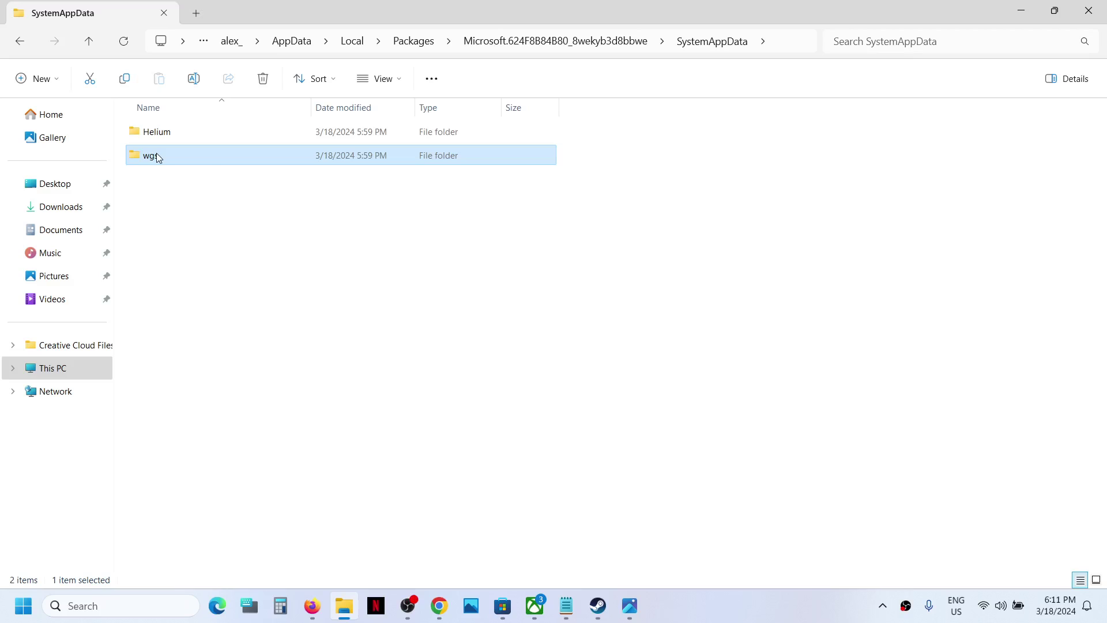
{"action": "double_click", "coordinate": [191, 156]}
- Browse the wgs save containers, return to SystemAppData, and bring the Xbox app back
{"action": "left_click", "coordinate": [217, 135]}
{"action": "double_click", "coordinate": [217, 135]}
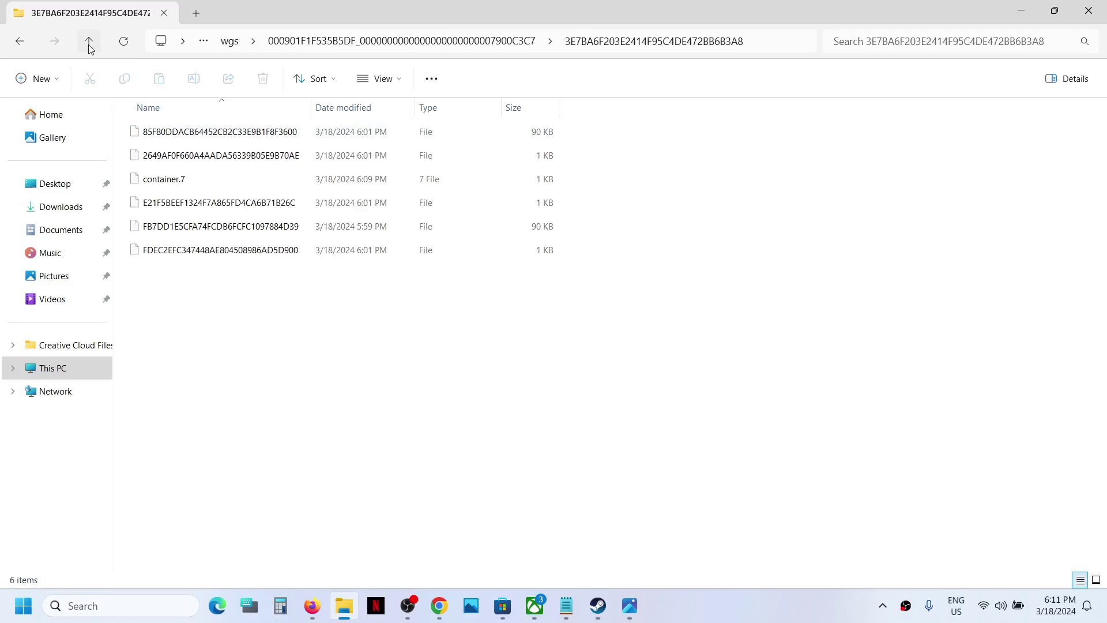
{"action": "left_click", "coordinate": [88, 45]}
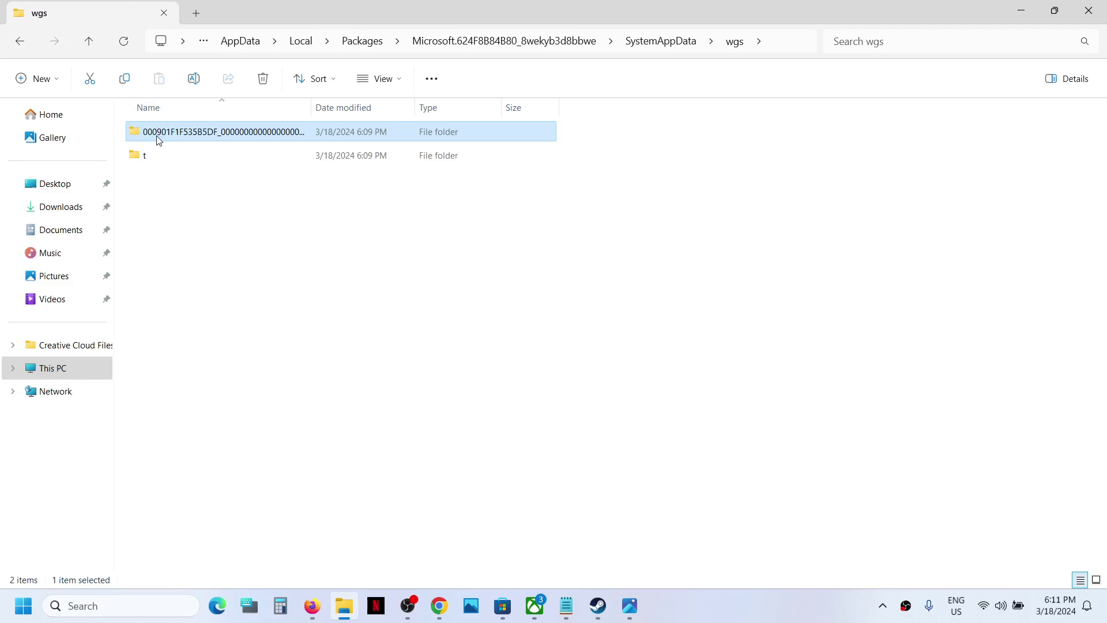
{"action": "double_click", "coordinate": [157, 136]}
{"action": "double_click", "coordinate": [178, 156]}
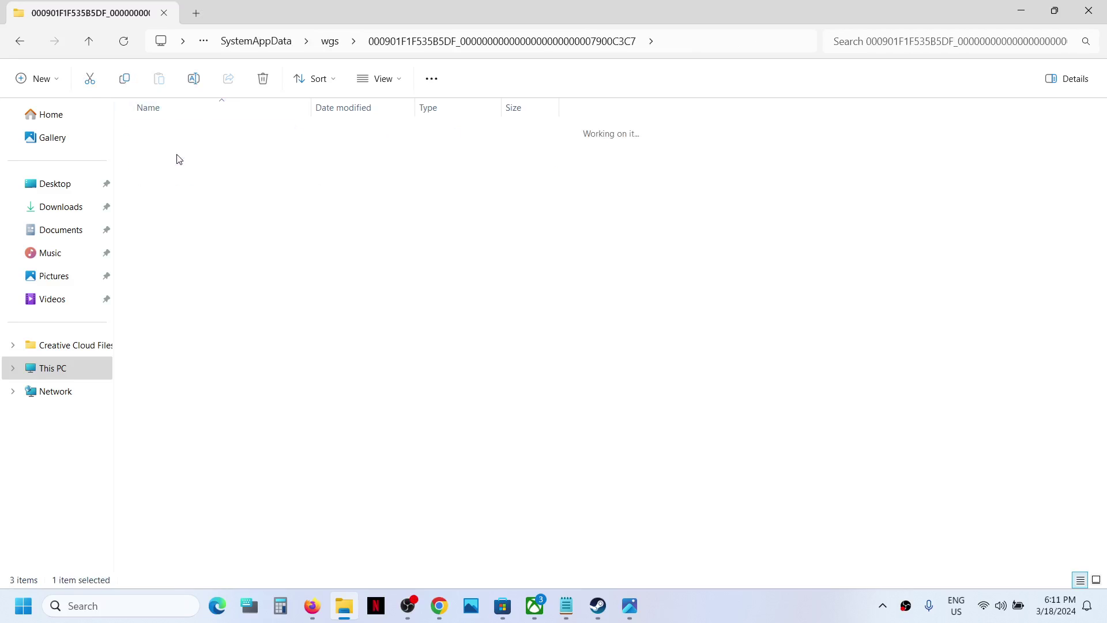
{"action": "left_click", "coordinate": [90, 40]}
{"action": "left_click", "coordinate": [90, 40]}
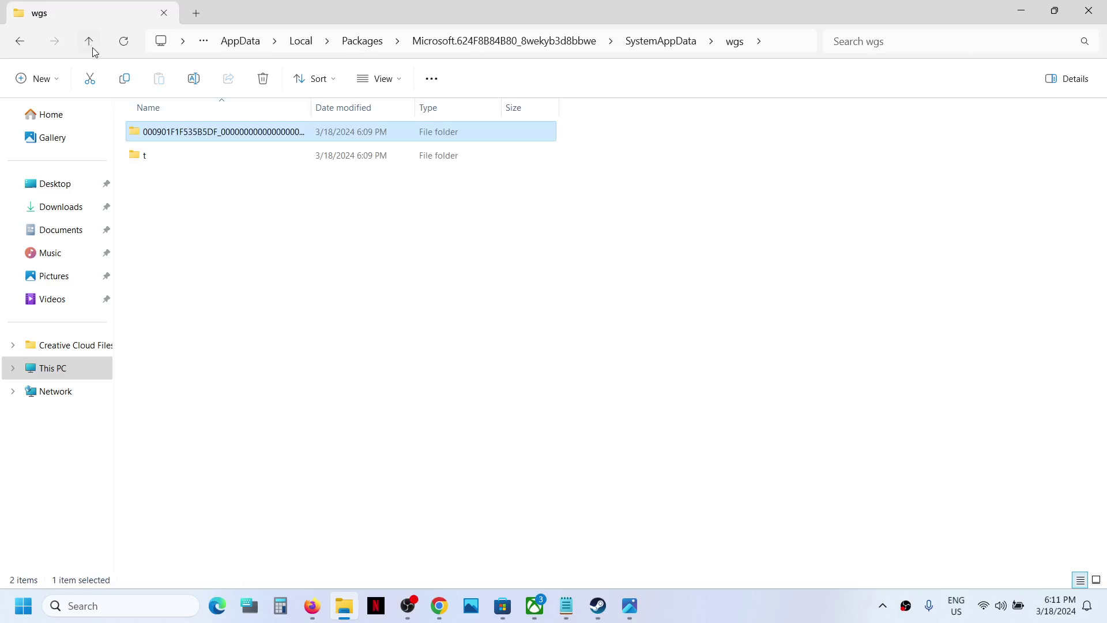
{"action": "left_click", "coordinate": [88, 41]}
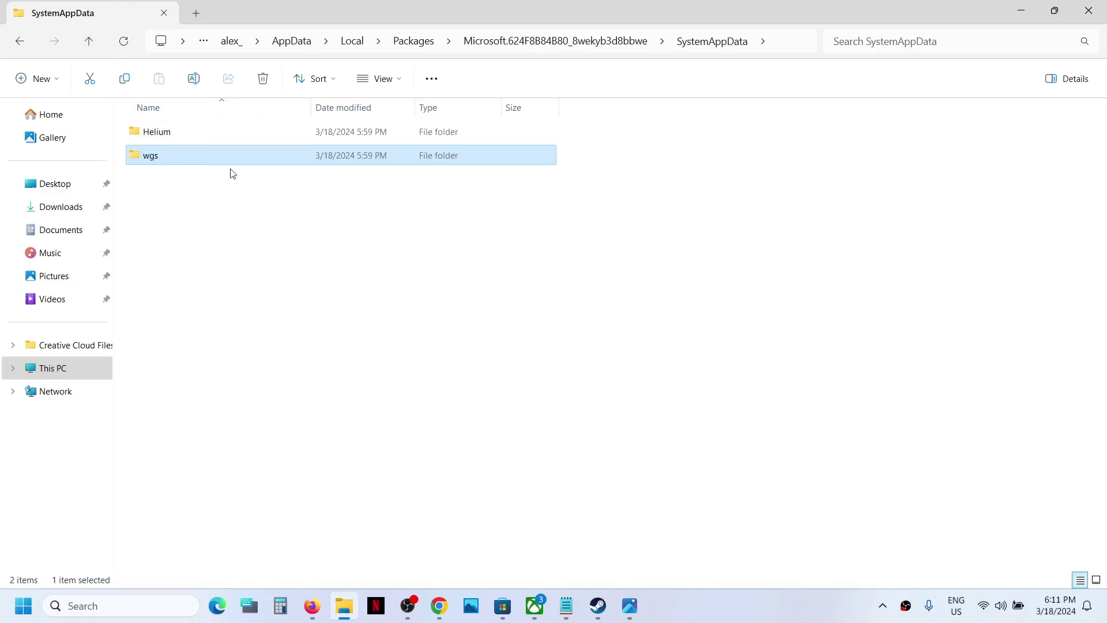
{"action": "left_click", "coordinate": [536, 607]}
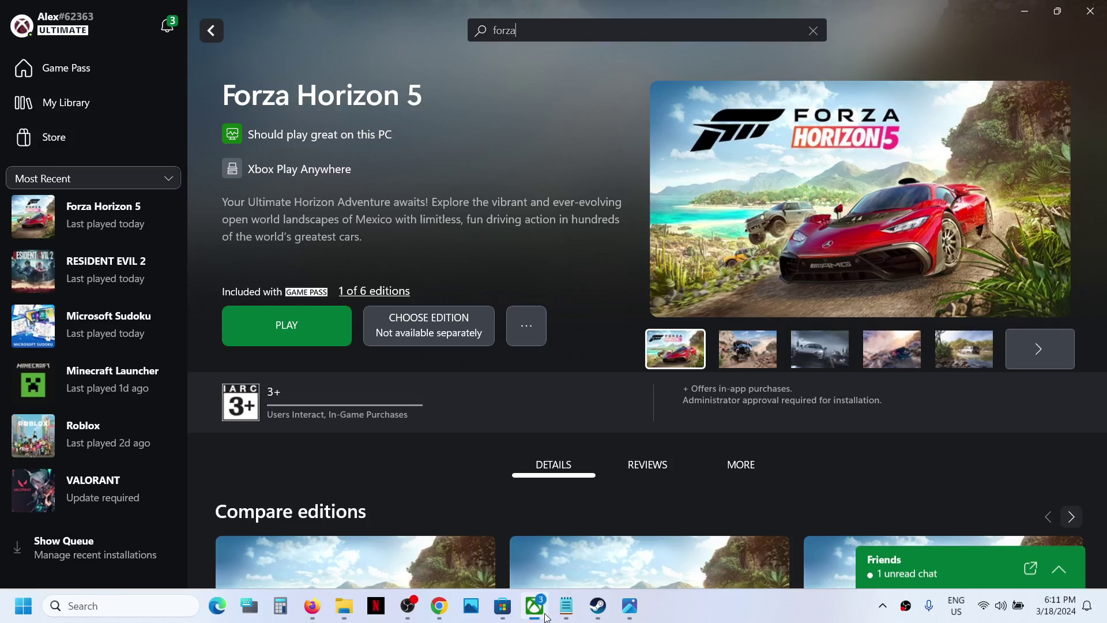
{"action": "left_click", "coordinate": [711, 611]}
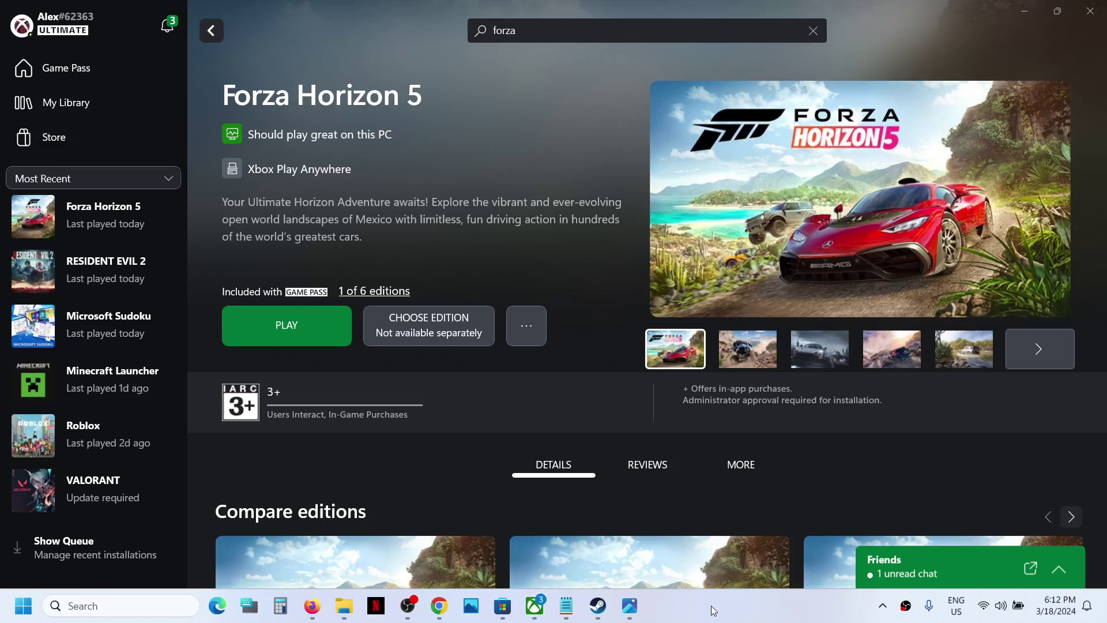